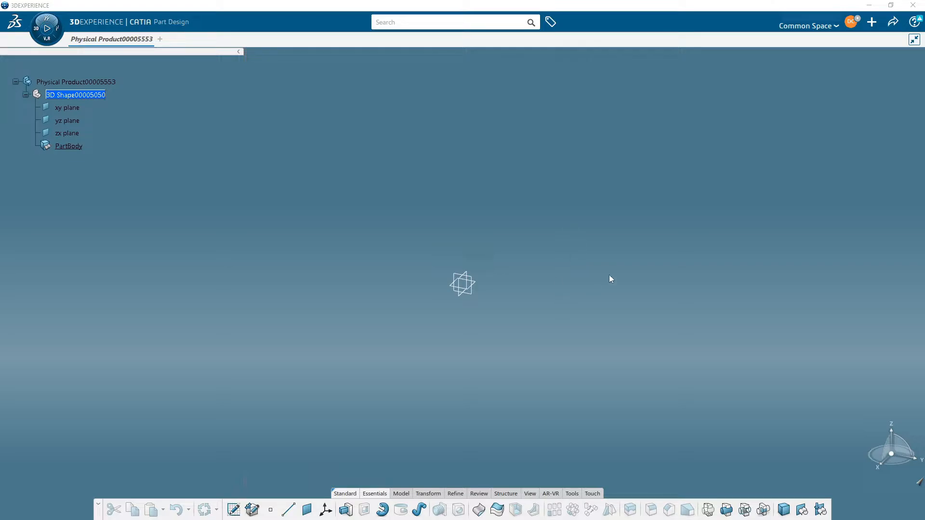
Step: Insert a new body into the 3D shape
left_click(784, 509)
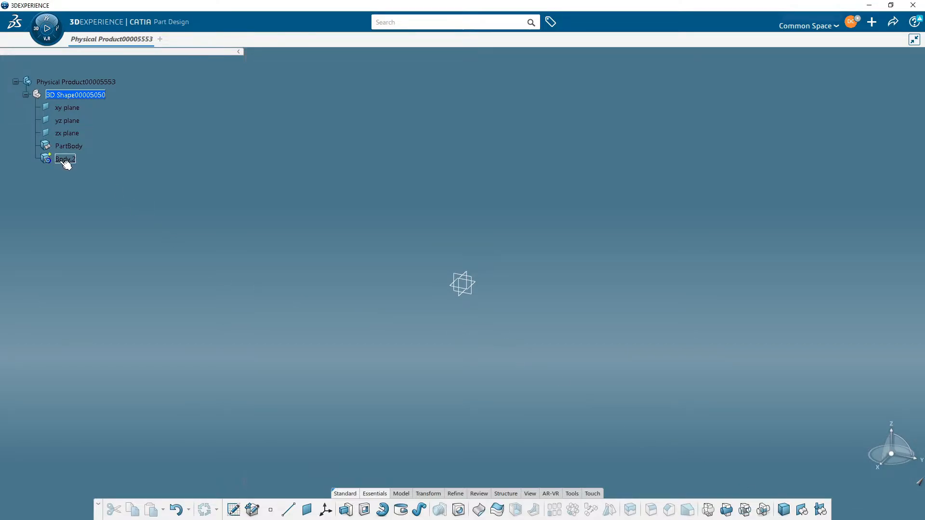
left_click(452, 509)
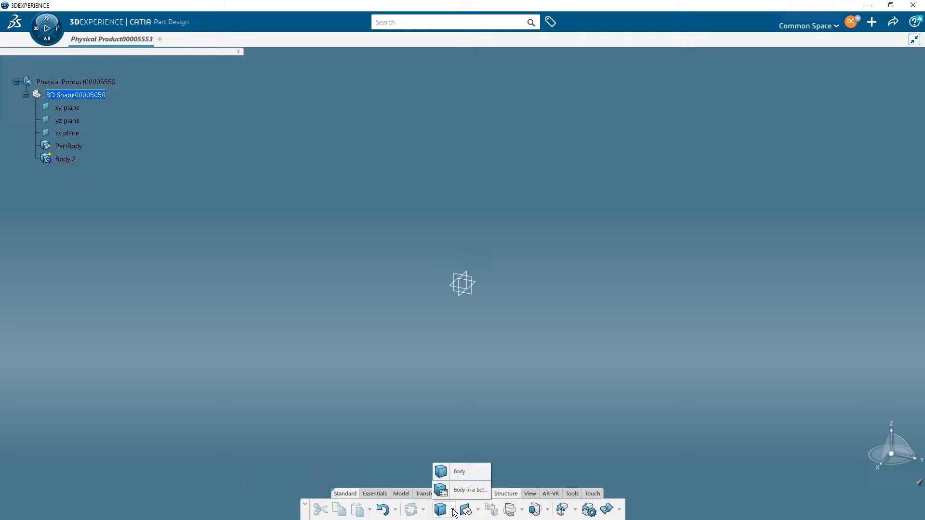
left_click(470, 490)
left_click_drag(824, 430, 603, 210)
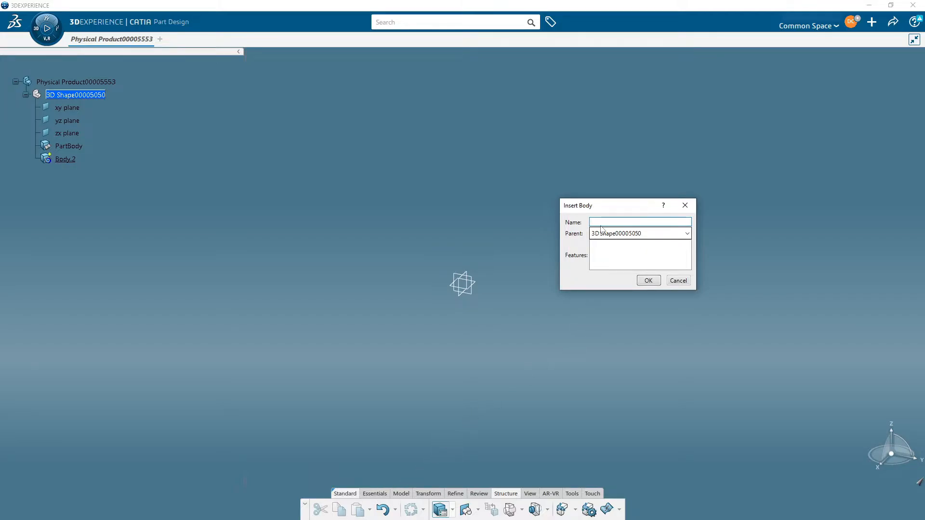
left_click(680, 282)
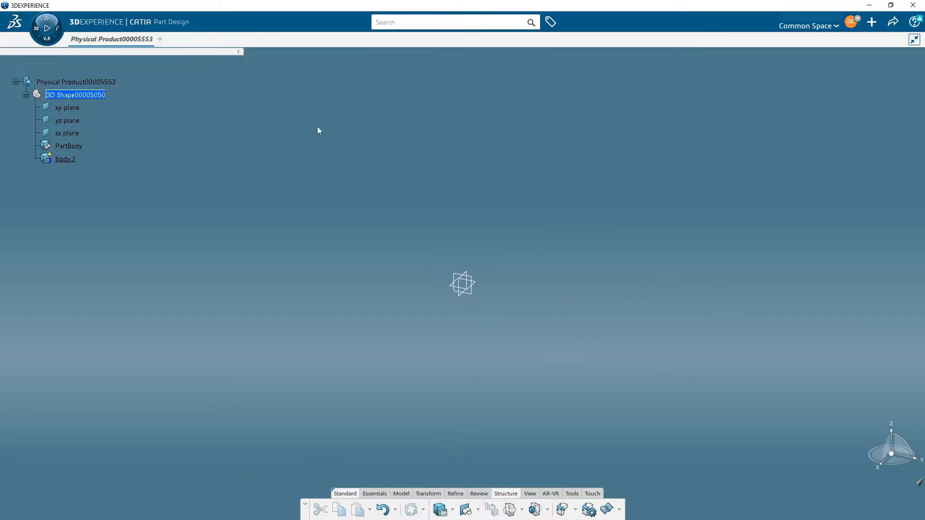
Step: Rename the newly inserted body as case and save the product
right_click(67, 159)
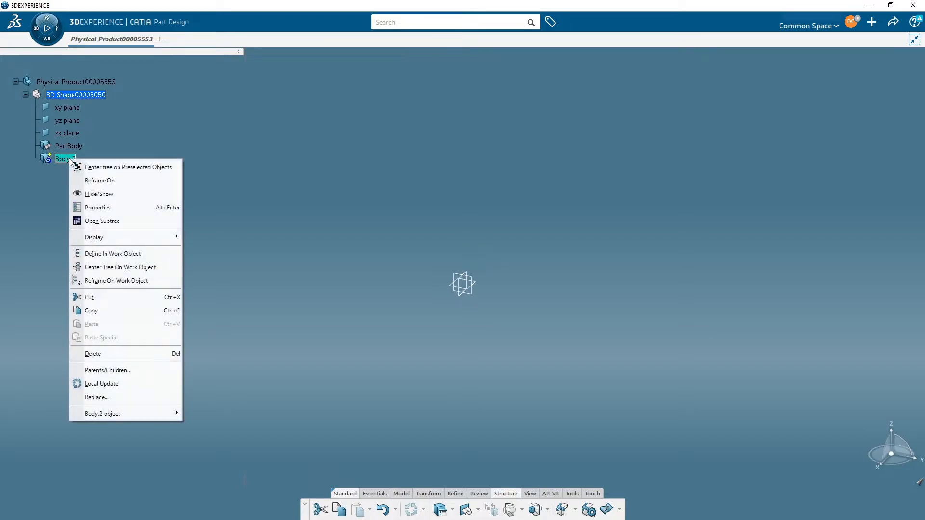
left_click(120, 206)
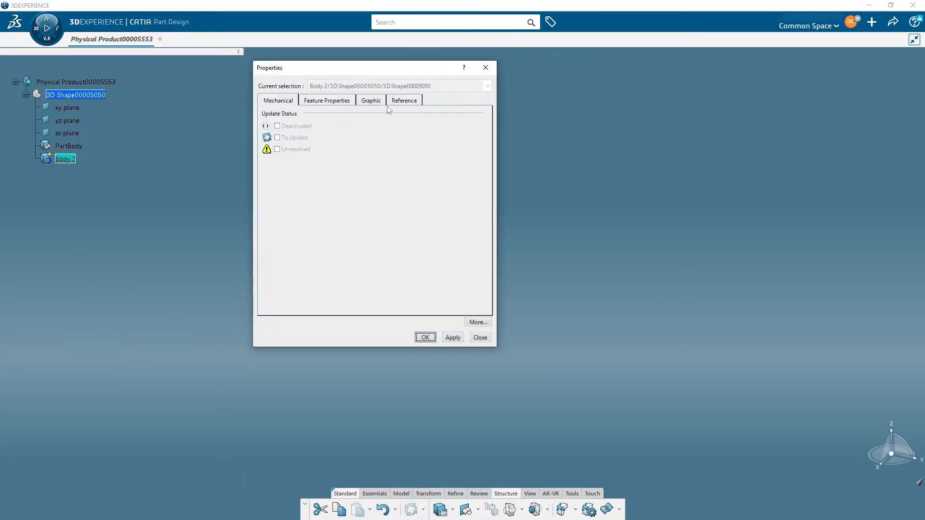
left_click(334, 101)
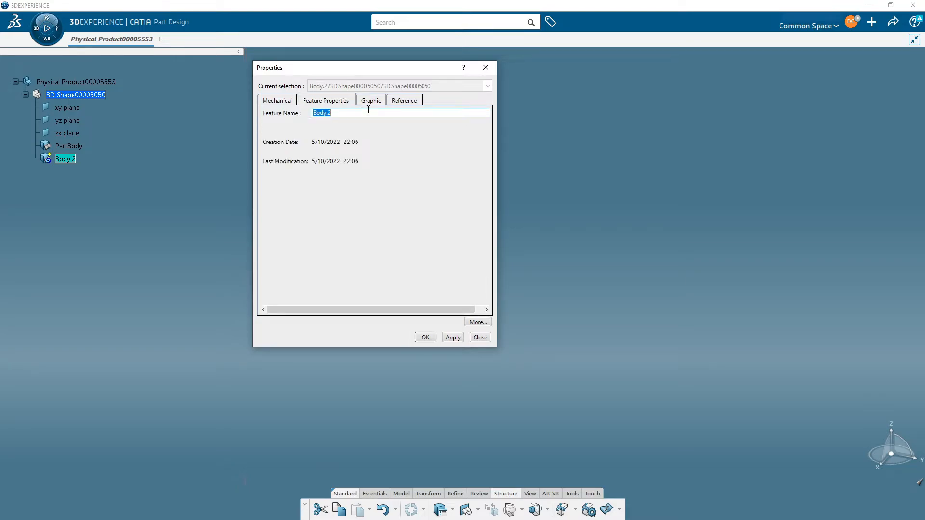
type("case")
key("Return")
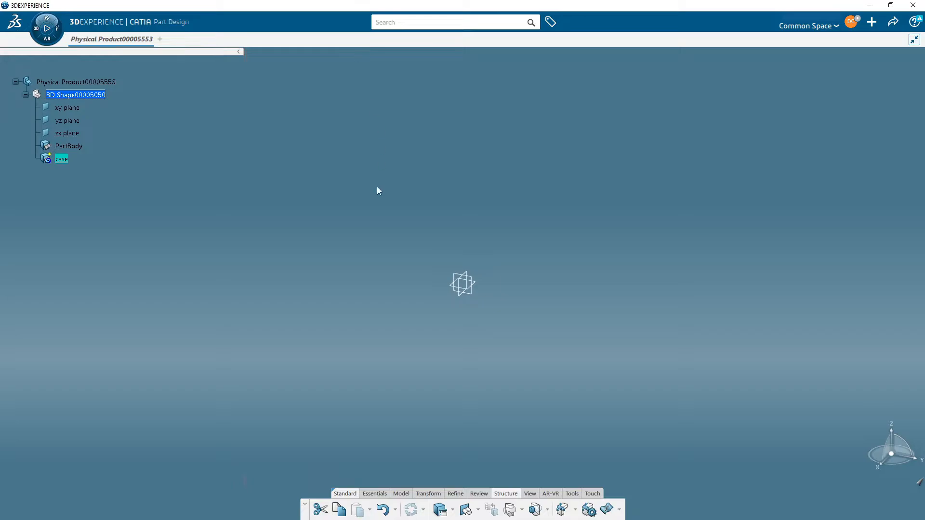
left_click(476, 268)
key("ctrl+s")
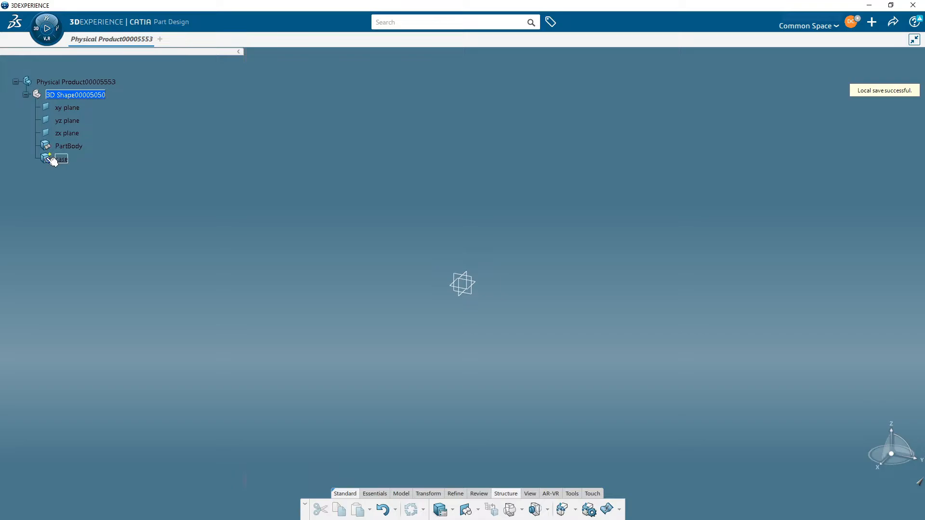
Step: Define PartBody as the in-work object and switch the in-work object back to the case body
right_click(81, 146)
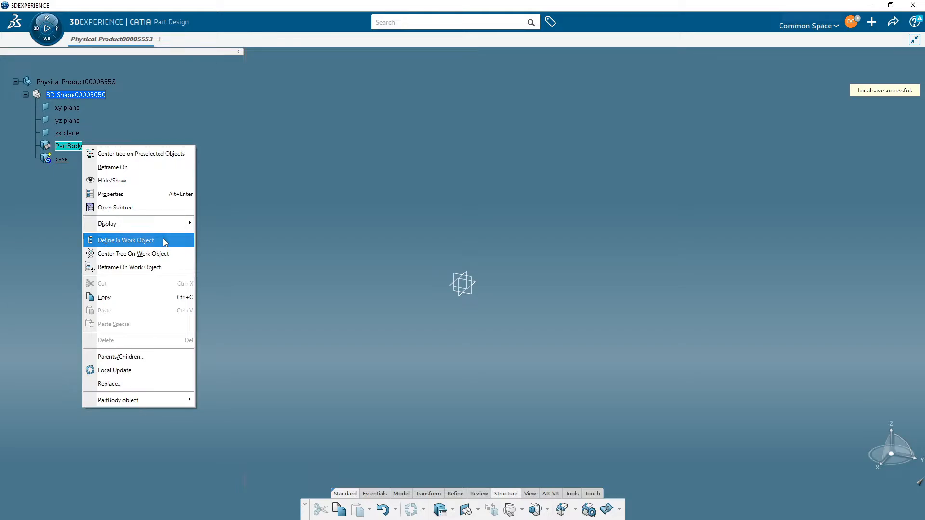
left_click(160, 240)
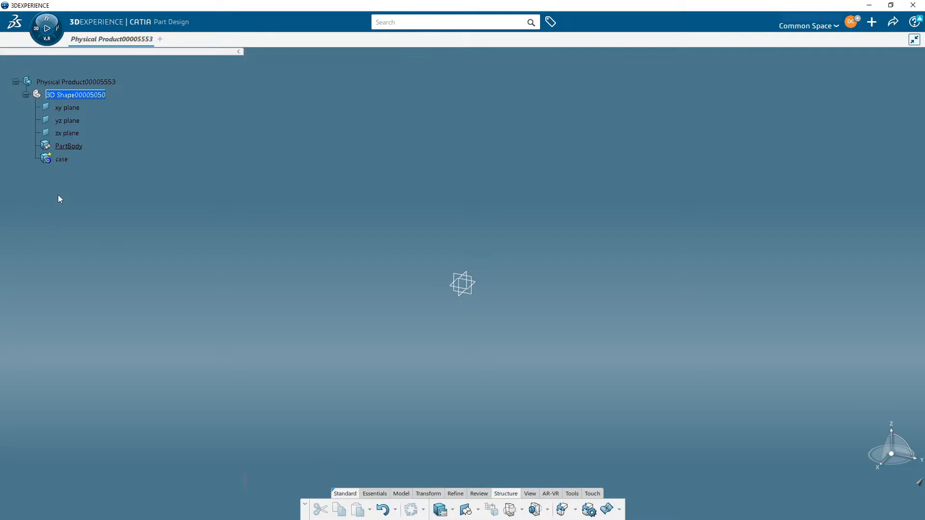
right_click(61, 159)
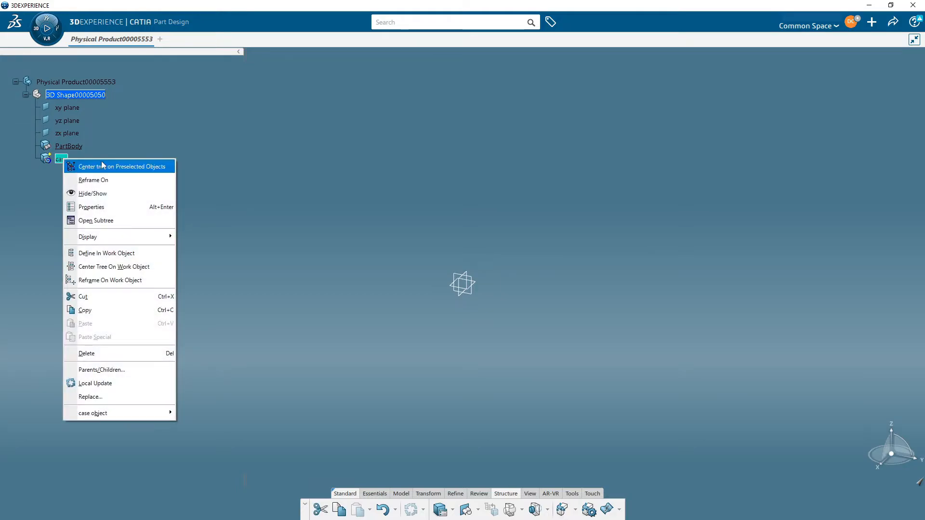
left_click(125, 252)
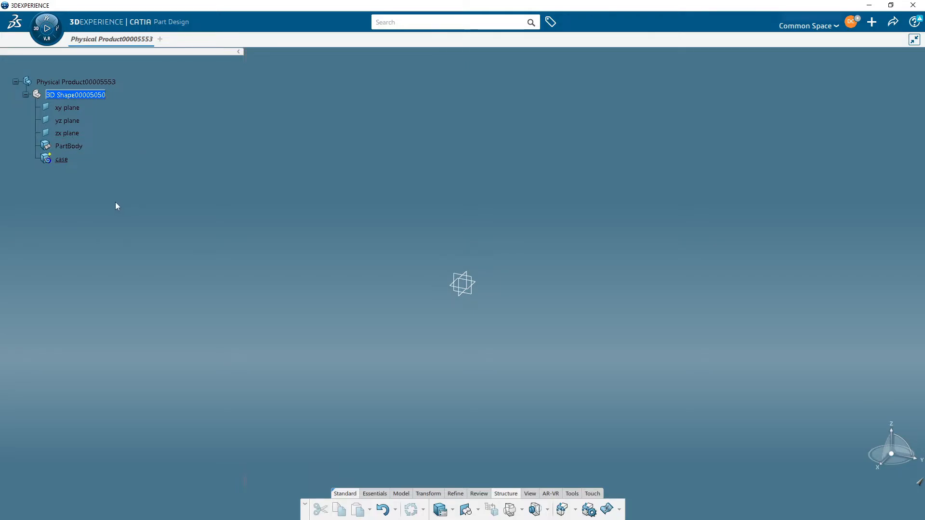
Step: Sketch a rectangle centred on the origin of the xy plane, about 200 by 140 mm, and exit the sketch
mouse_move(346, 203)
middle_mouse_down()
mouse_move(361, 214)
mouse_move(349, 198)
middle_mouse_up()
left_click(481, 280)
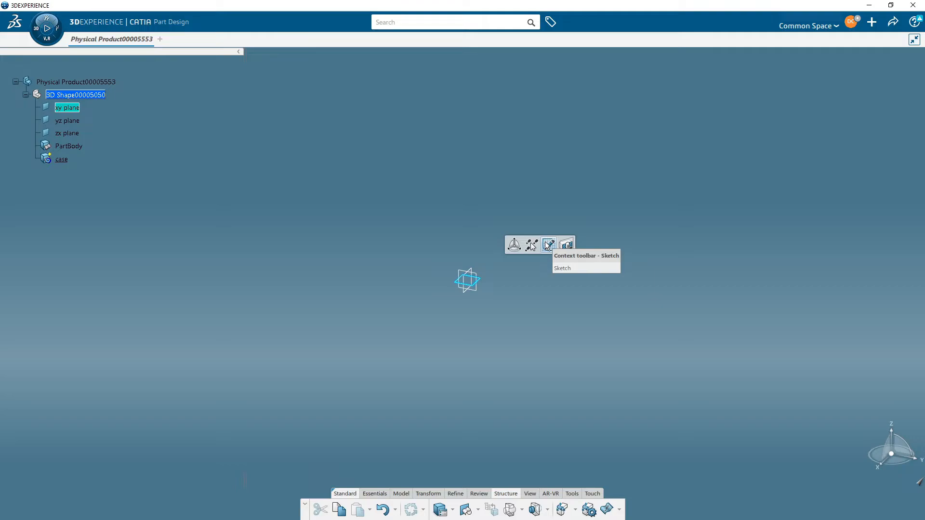
left_click(548, 245)
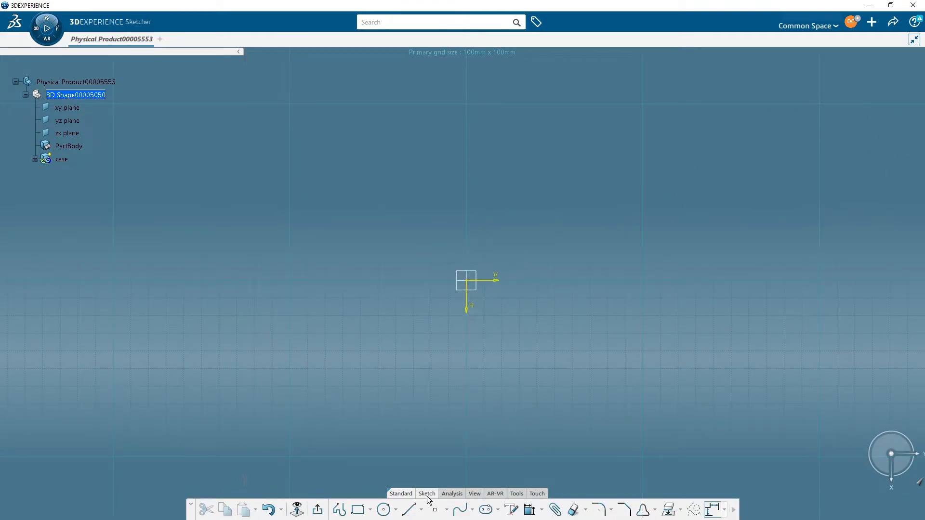
left_click(383, 510)
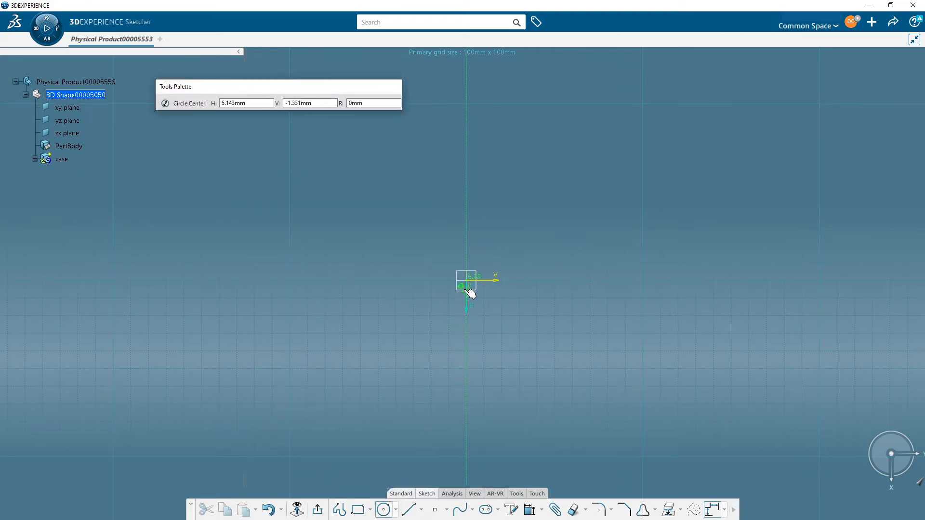
left_click(371, 510)
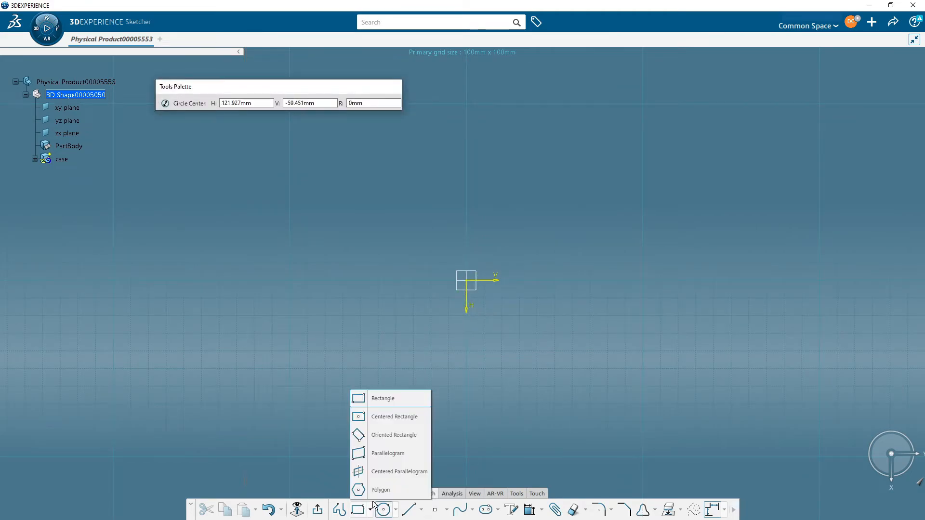
left_click(385, 417)
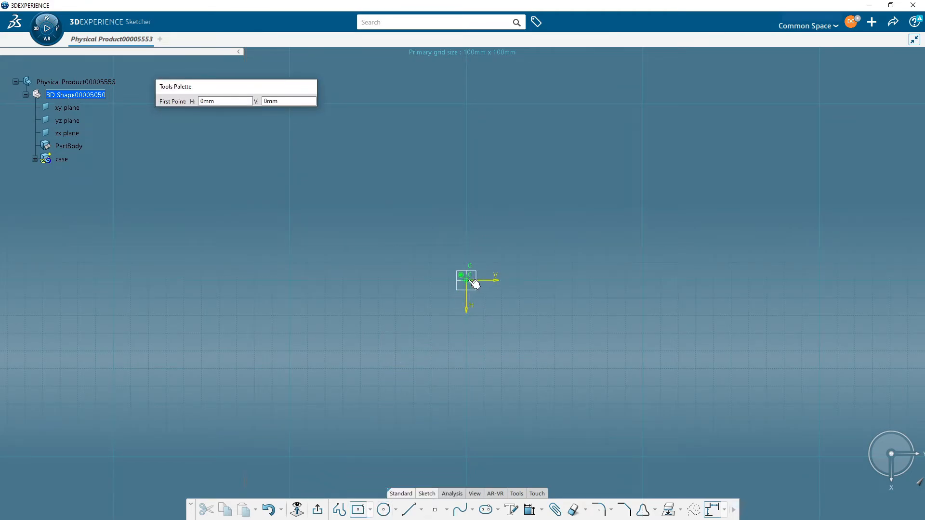
left_click(468, 280)
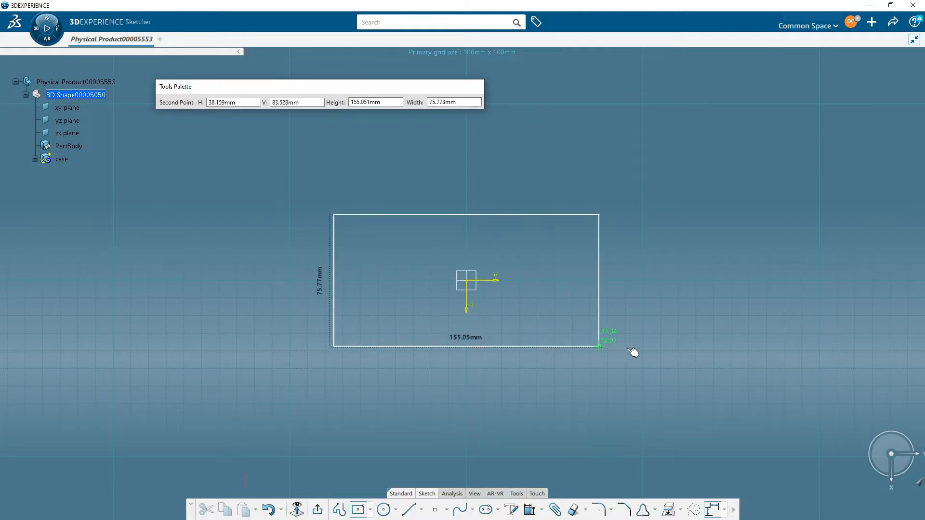
left_click(644, 405)
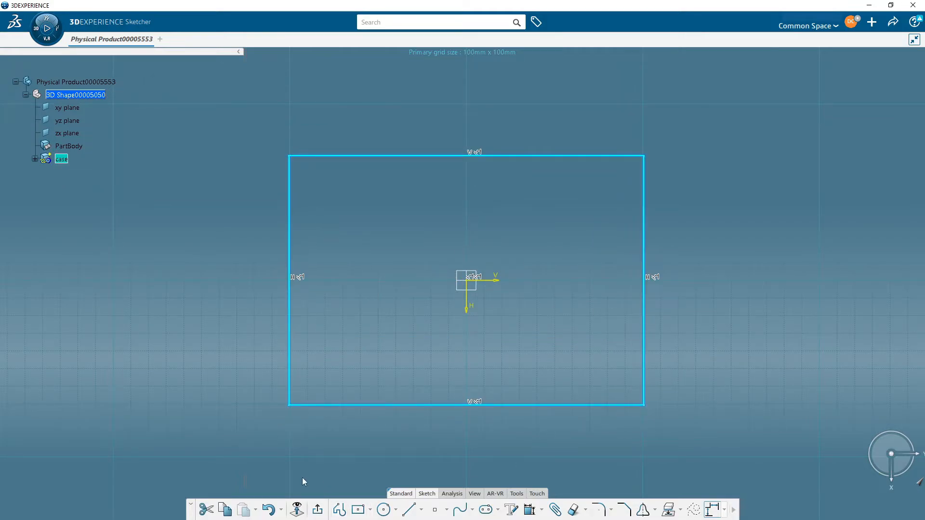
left_click(317, 510)
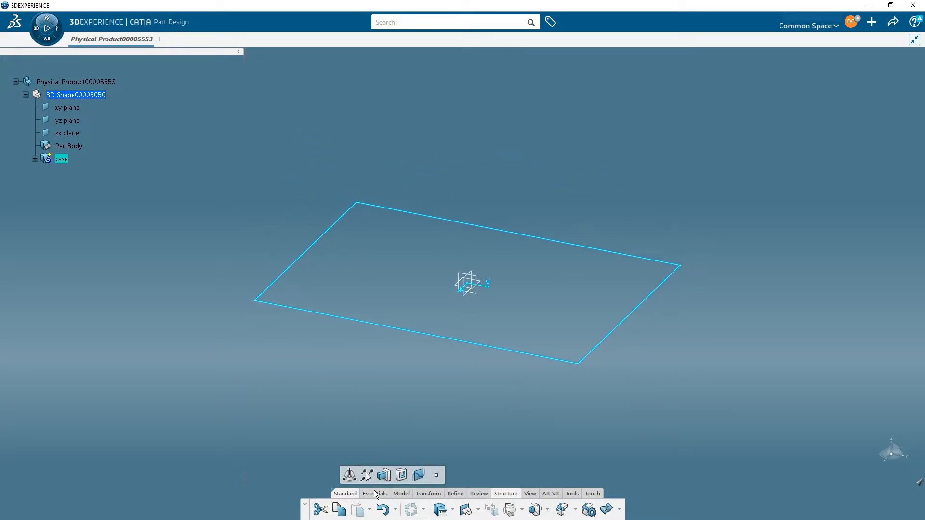
Step: Extrude the rectangle sketch into a 20 mm pad in the case body
left_click(375, 494)
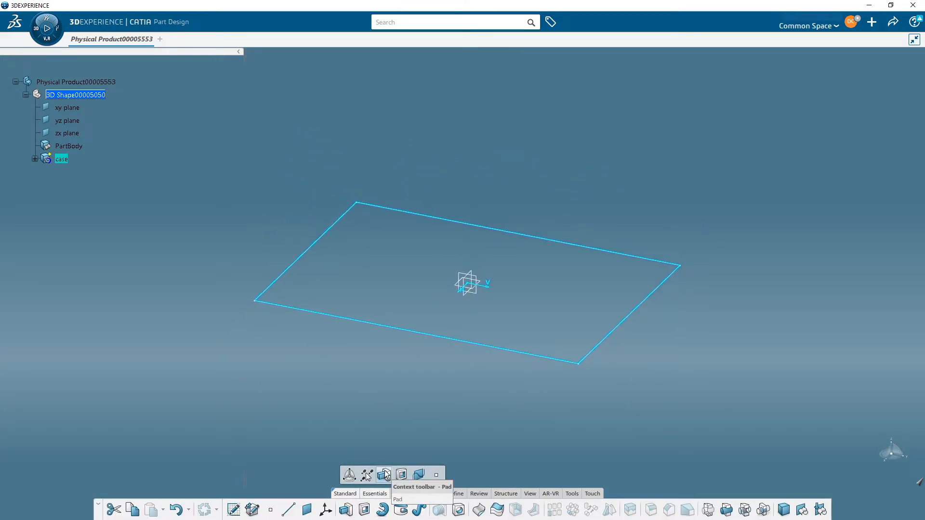
left_click(384, 474)
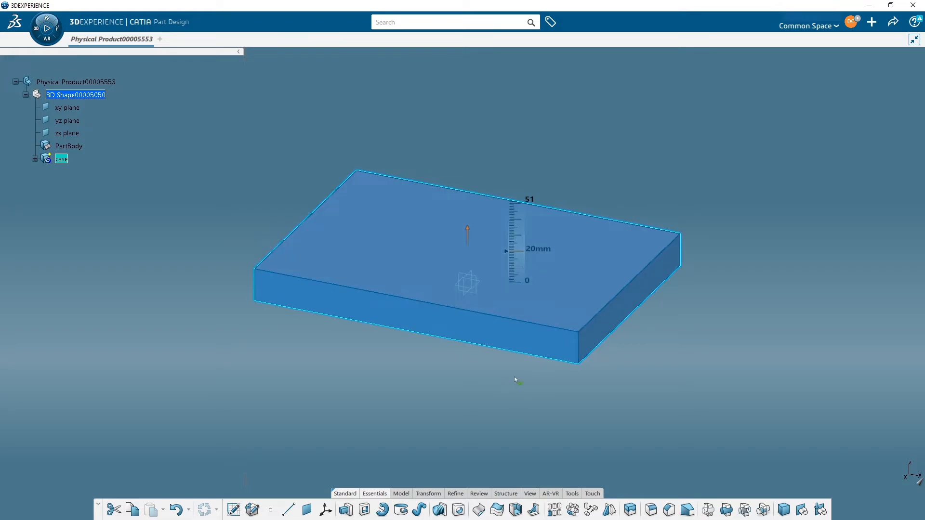
left_click(364, 377)
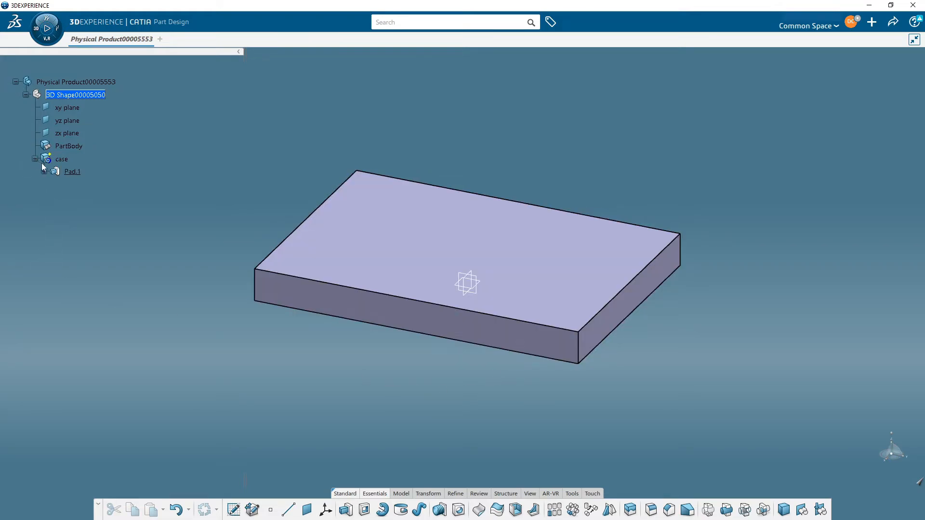
Step: Set the first limit length of the case body's pad to 50 mm
double_click(67, 172)
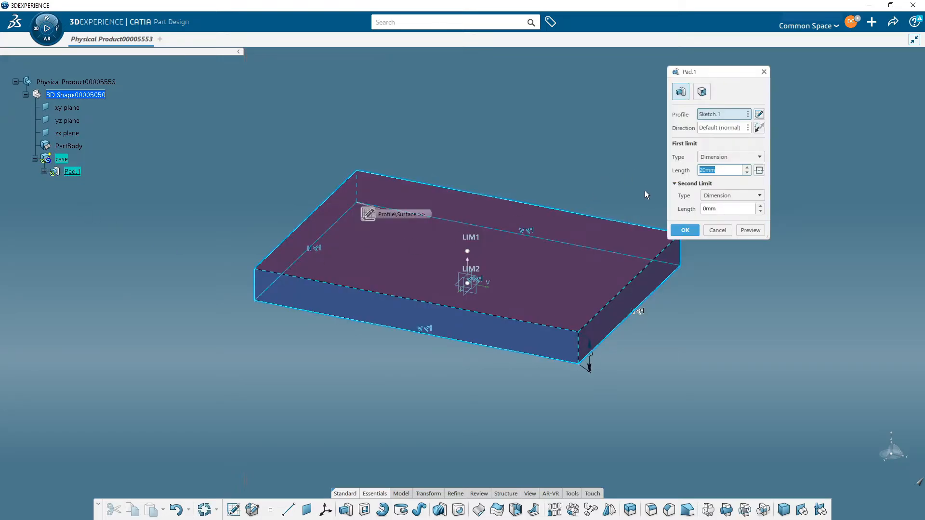
type("50")
key("Return")
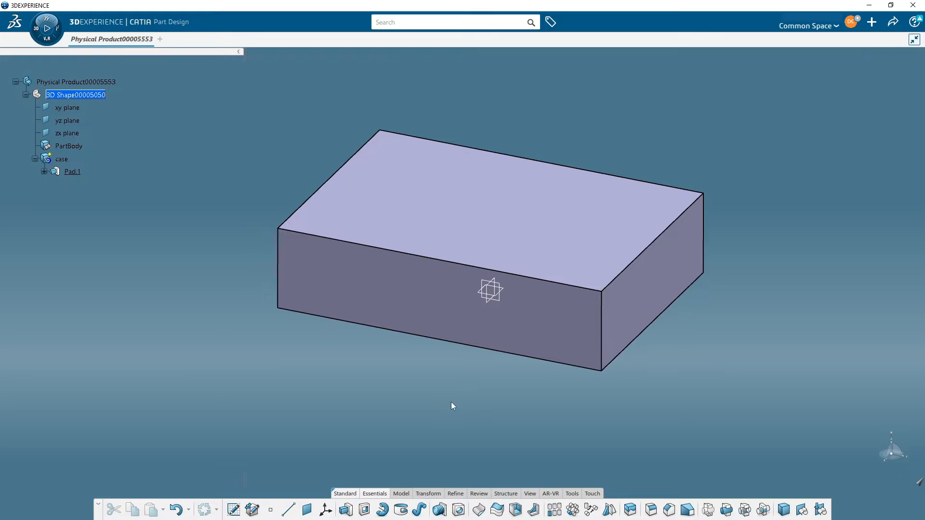
Step: Change the fill color of the case body to yellow
right_click(65, 158)
left_click(111, 206)
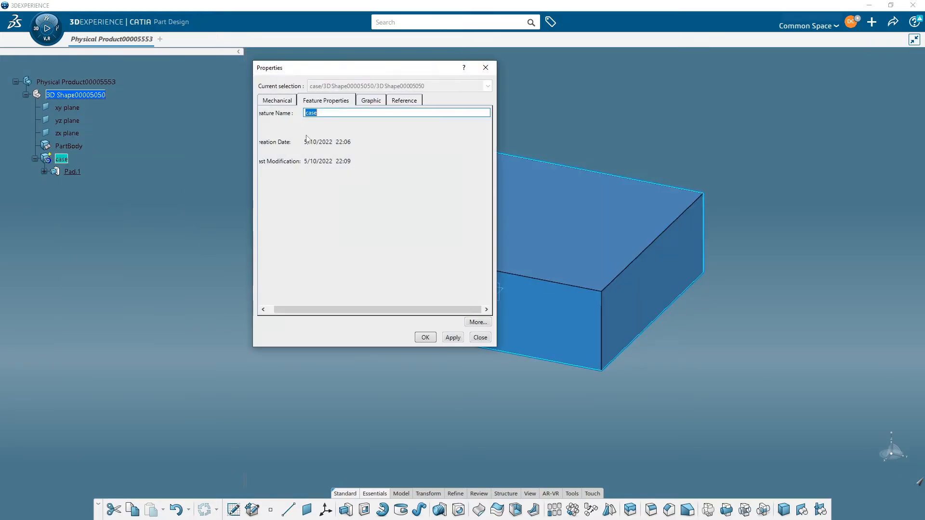
left_click(373, 101)
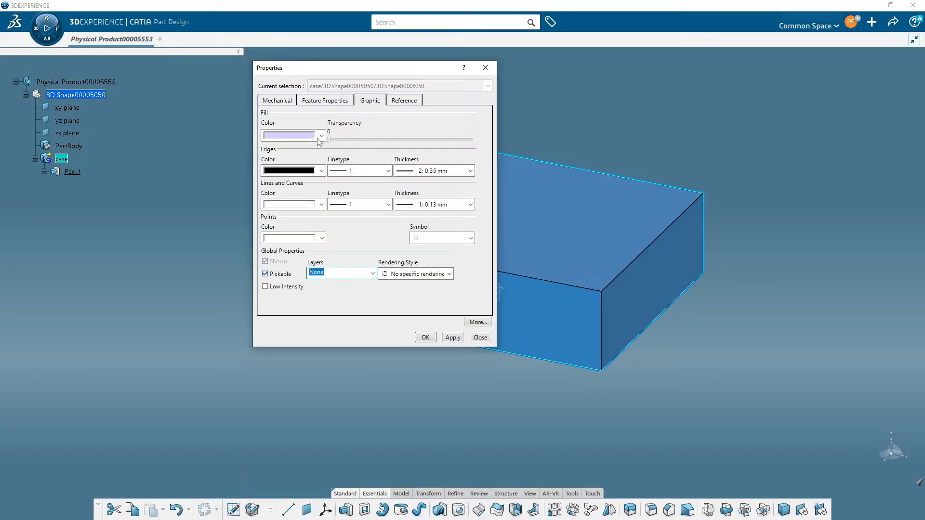
left_click(319, 137)
left_click(292, 198)
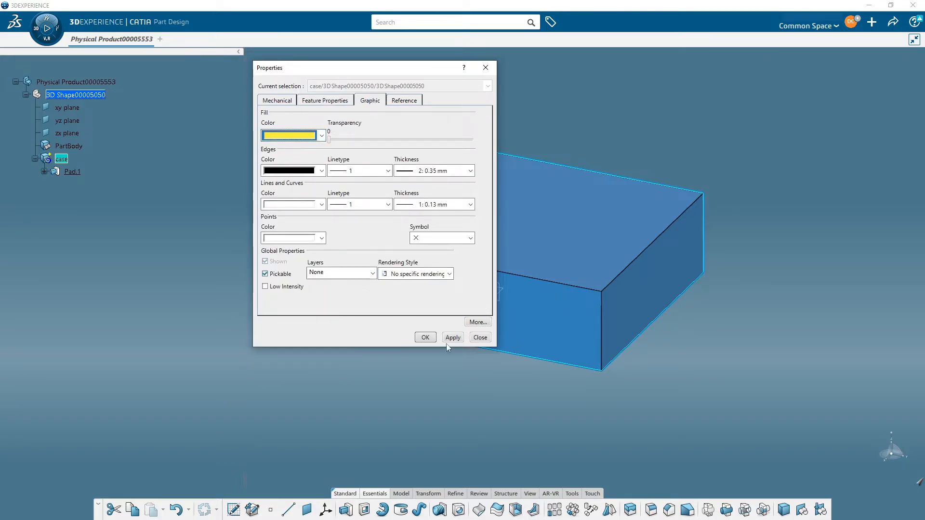
left_click(425, 337)
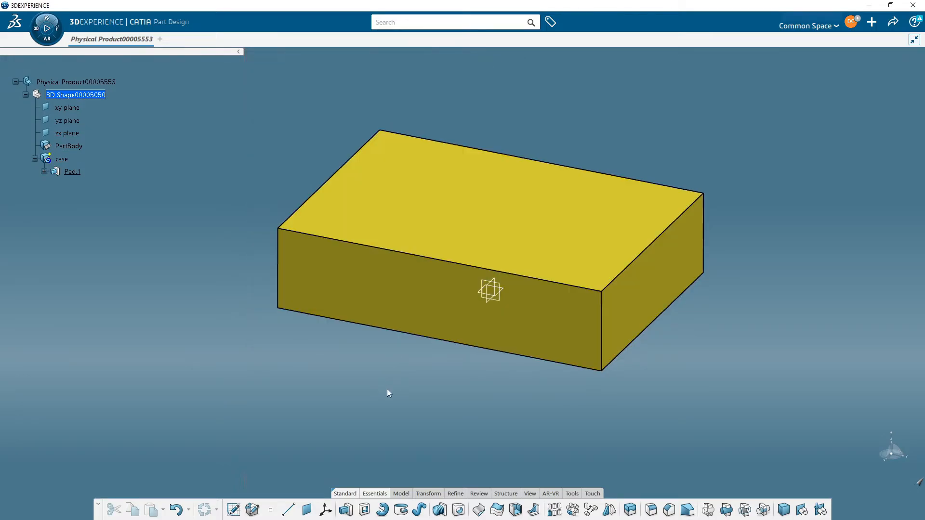
Step: Insert another body after the case body and name it Hole
middle_click_drag(382, 388, 357, 373)
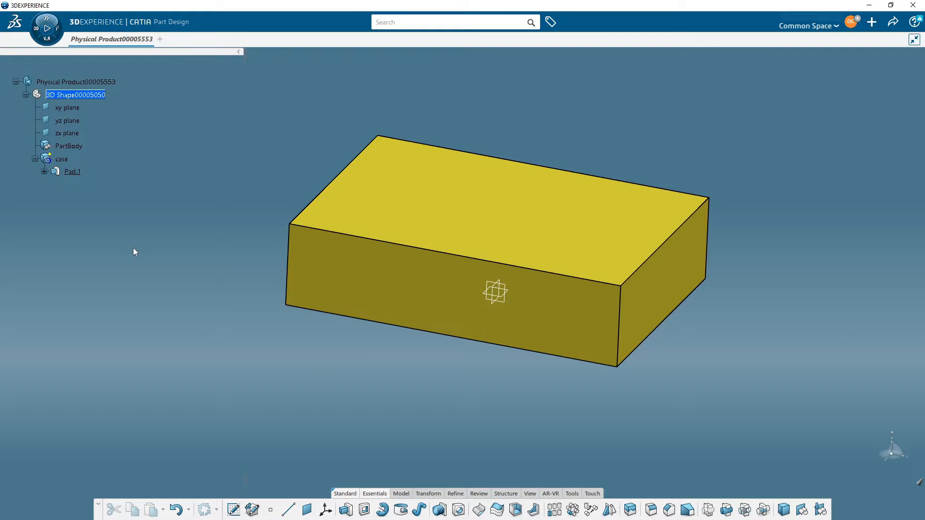
middle_click_drag(201, 264, 287, 310)
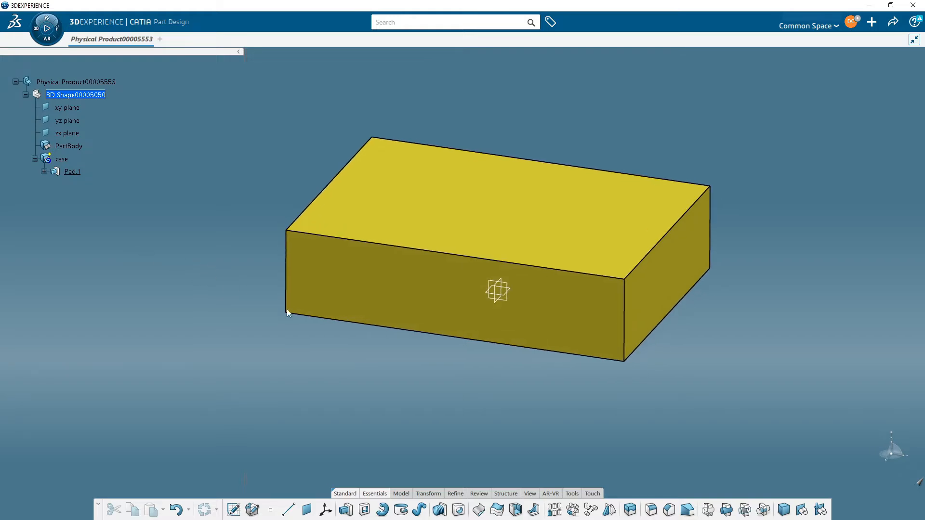
left_click(783, 511)
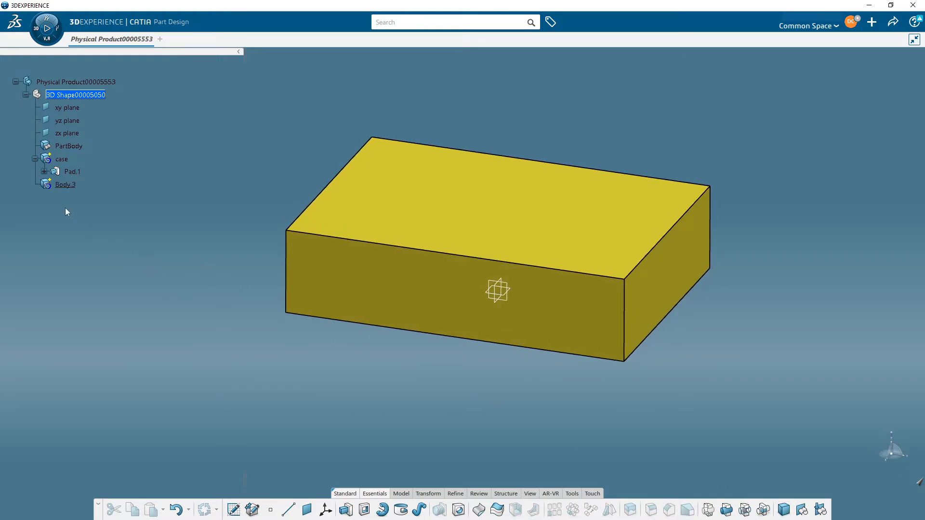
right_click(67, 186)
left_click(111, 230)
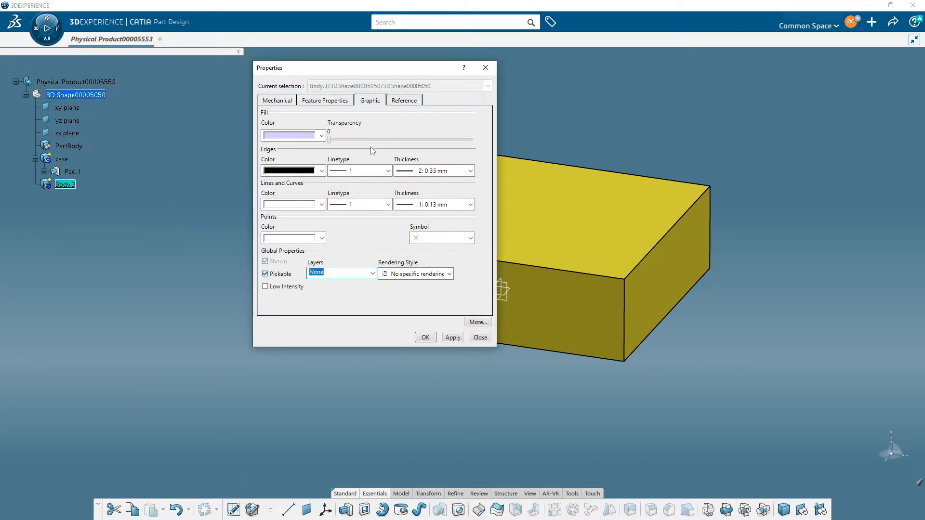
left_click(324, 100)
type("Hole")
left_click(426, 338)
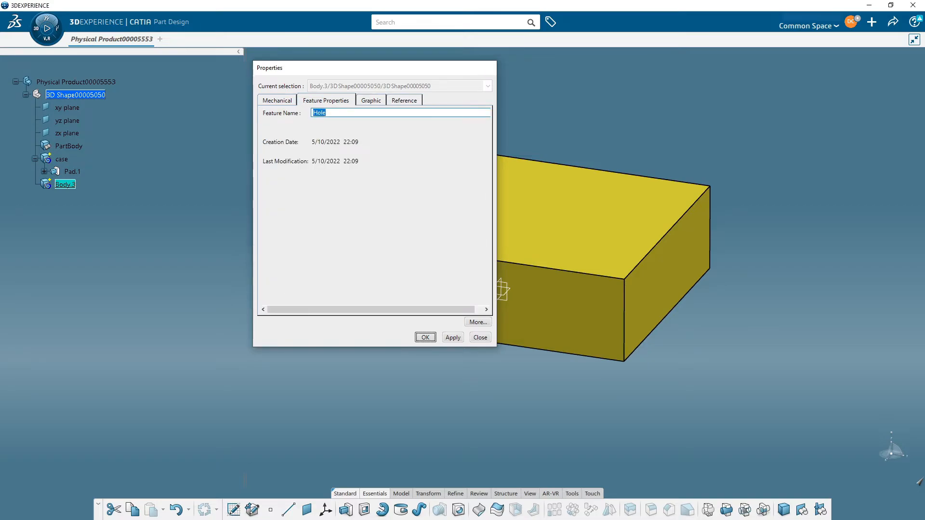
Step: Sketch a circle centered on the origin on the xy plane in the Hole body, spanning about half the block's length
left_click(306, 163)
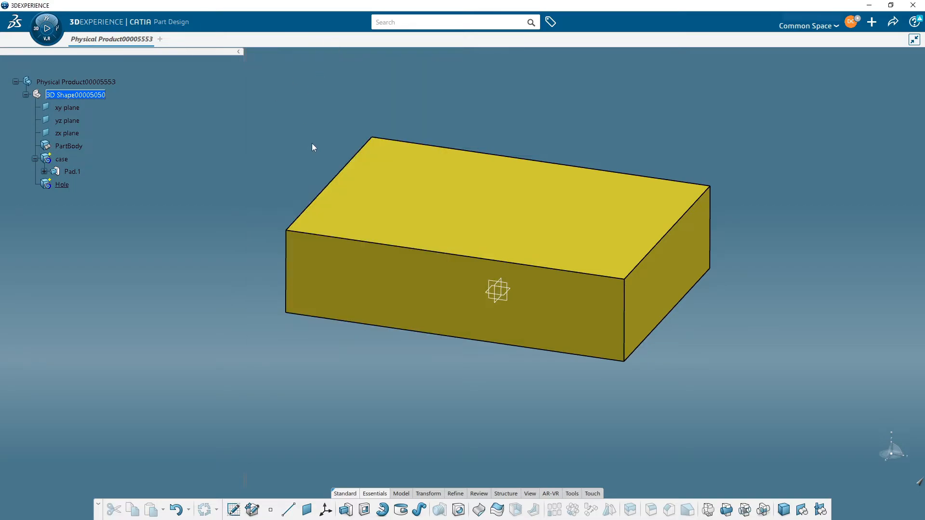
middle_click_drag(463, 413, 464, 412)
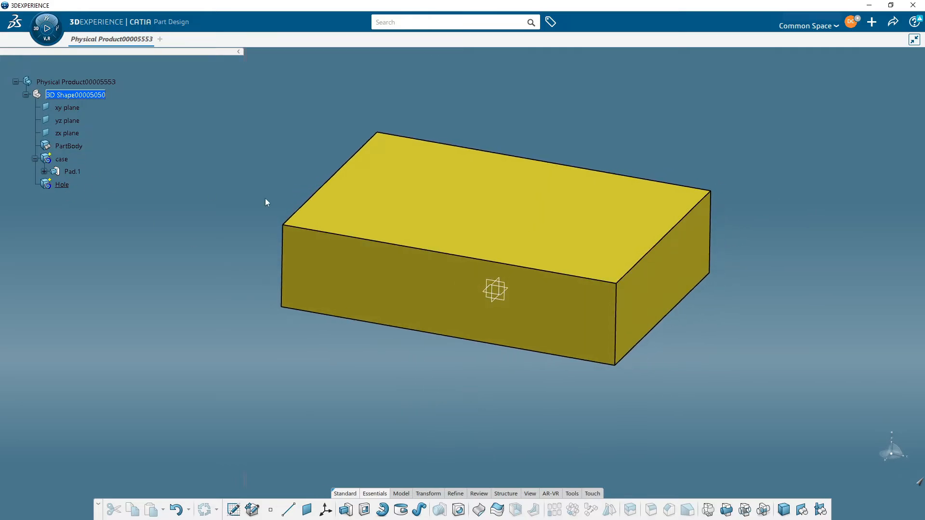
left_click(510, 289)
left_click(234, 510)
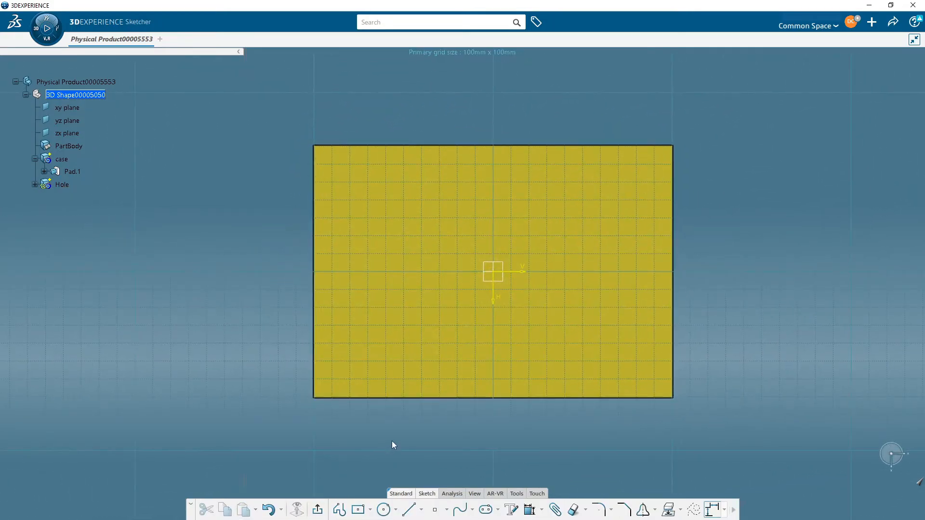
left_click(384, 510)
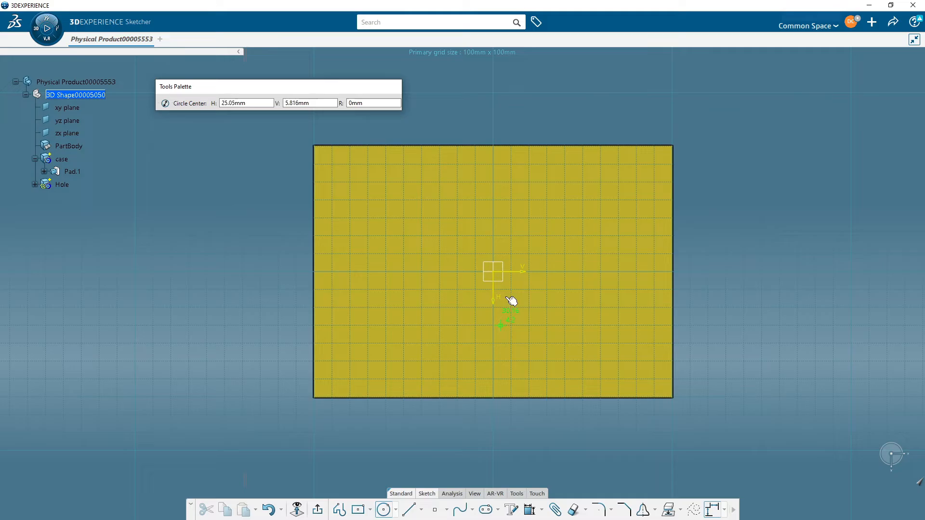
left_click(500, 273)
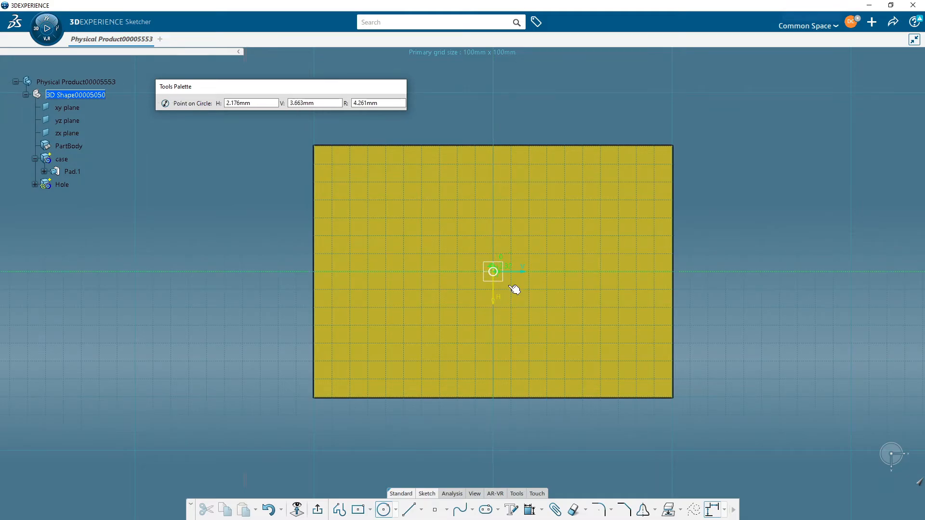
left_click(557, 331)
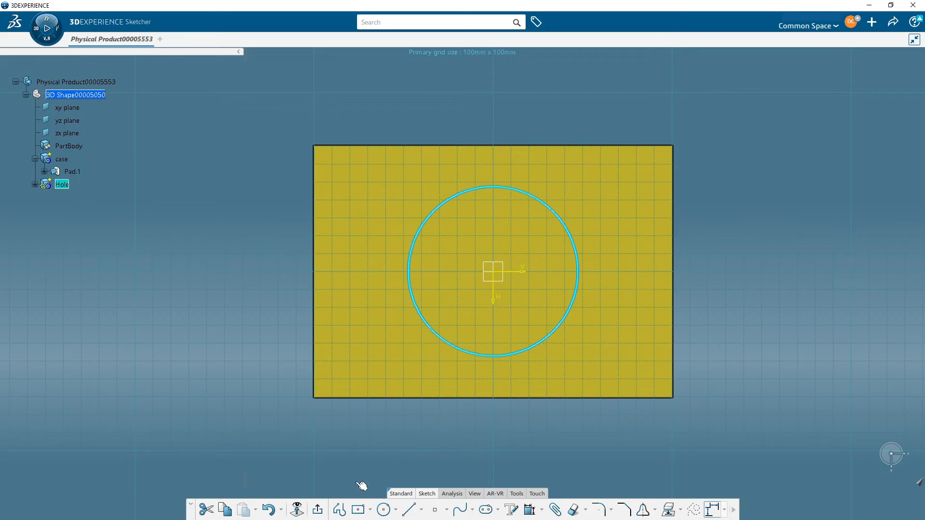
left_click(325, 508)
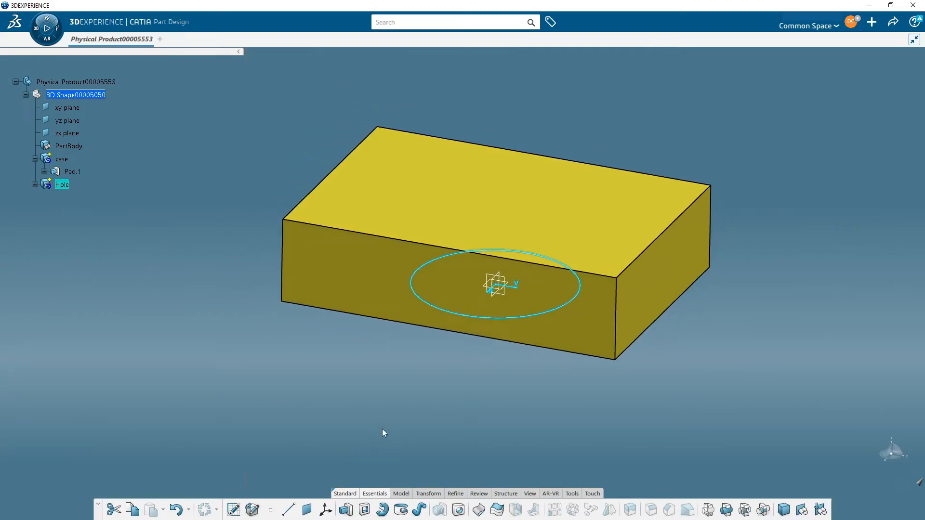
Step: Extrude the circle sketch into a pad with the first and second limit lengths both set to 100 mm
left_click(346, 509)
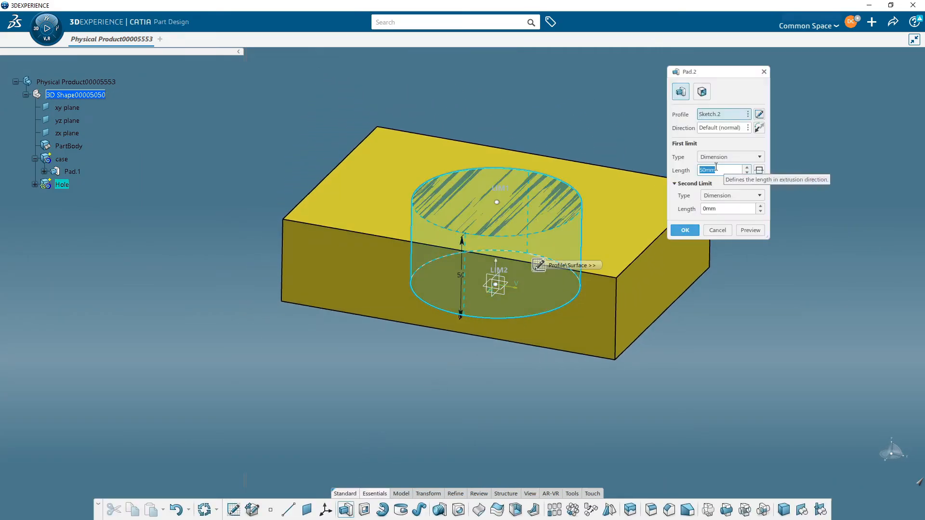
left_click(719, 198)
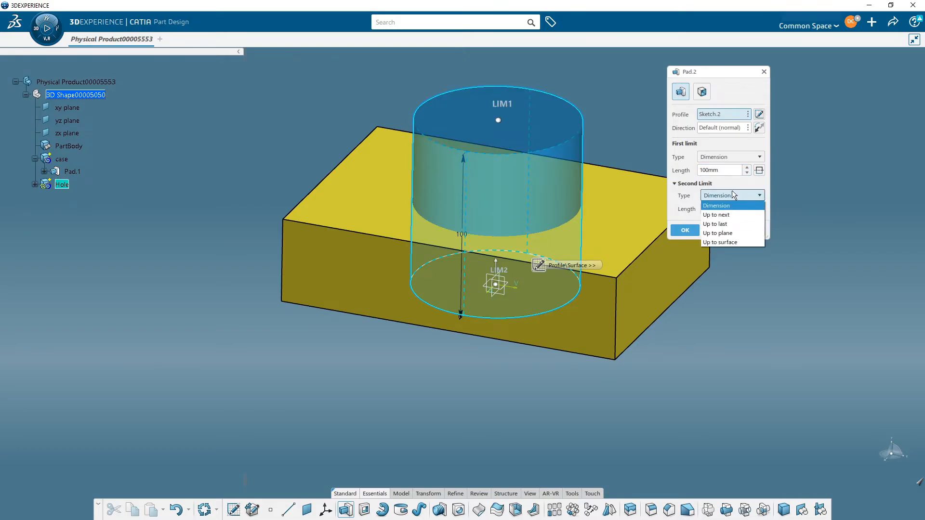
left_click(732, 191)
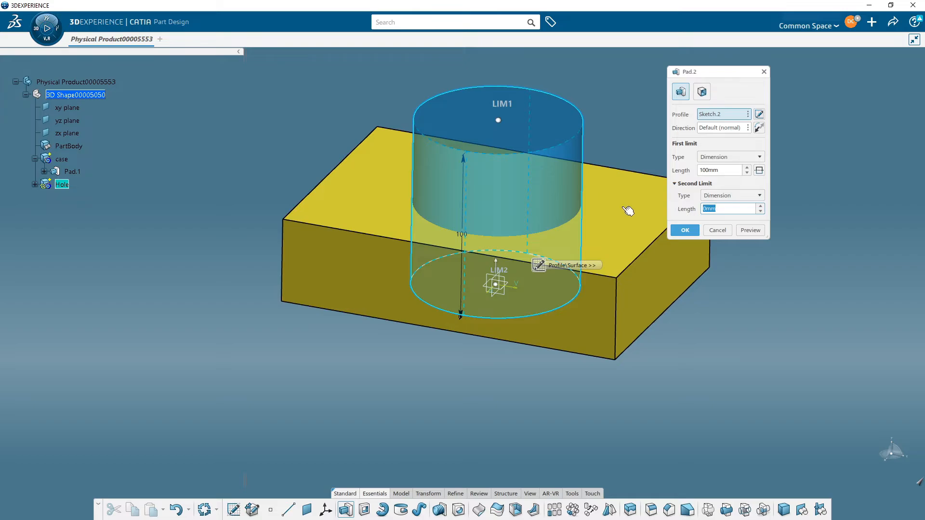
type("100")
key("Return")
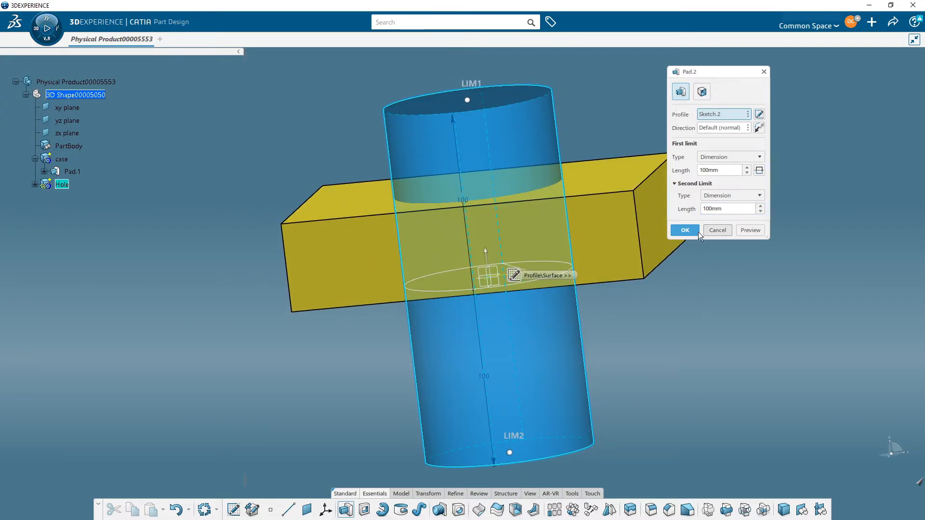
left_click(685, 231)
Step: Change the fill color of the Hole body to bright green
middle_click_drag(709, 300, 602, 372)
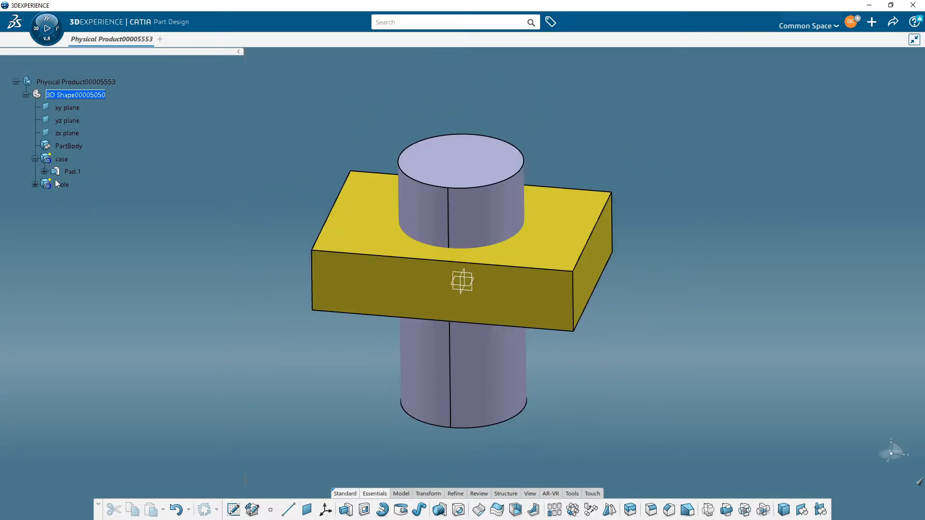
right_click(56, 187)
right_click(58, 186)
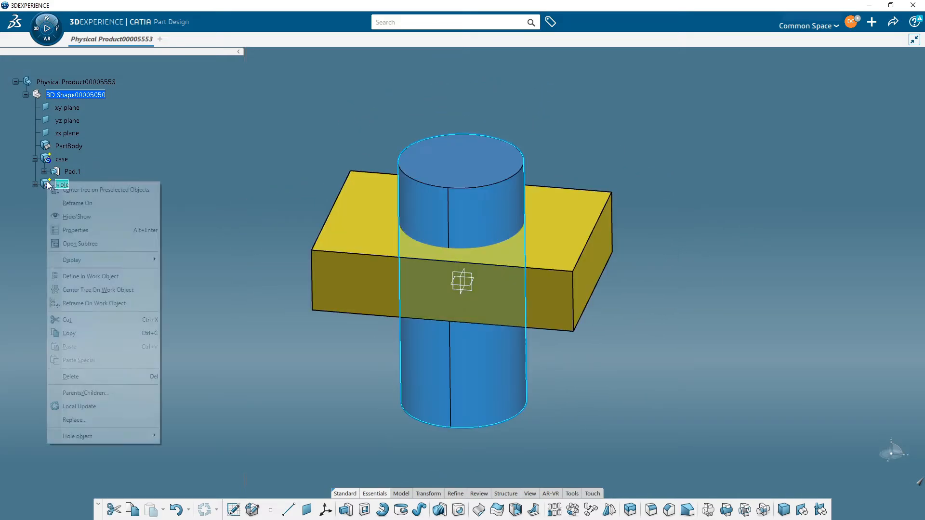
left_click(89, 230)
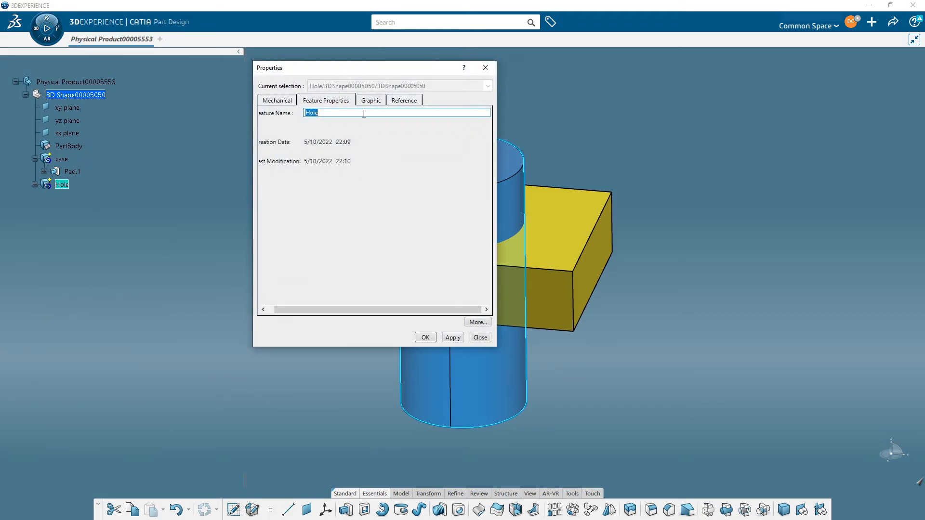
left_click(371, 100)
left_click(319, 137)
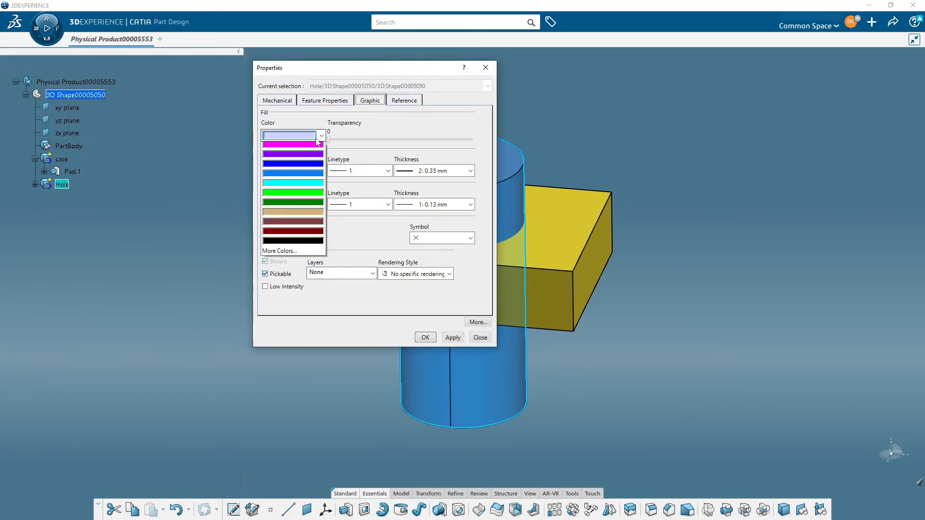
left_click(295, 331)
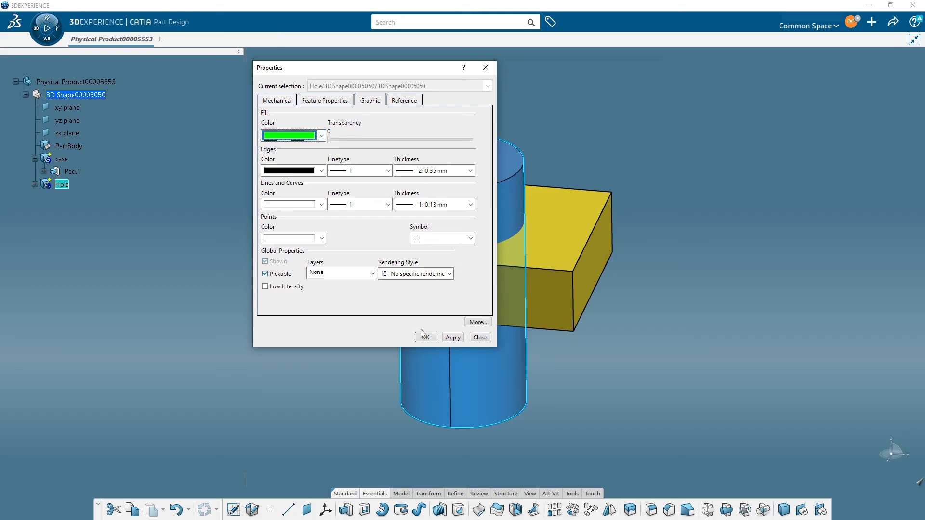
left_click(426, 337)
Step: Examine how the cylinder and the case block intersect, and expand the Hole body in the tree to view its feature
mouse_move(425, 338)
middle_mouse_down()
mouse_move(419, 268)
mouse_move(356, 375)
mouse_move(380, 339)
mouse_move(396, 350)
mouse_move(386, 334)
mouse_move(428, 334)
middle_mouse_up()
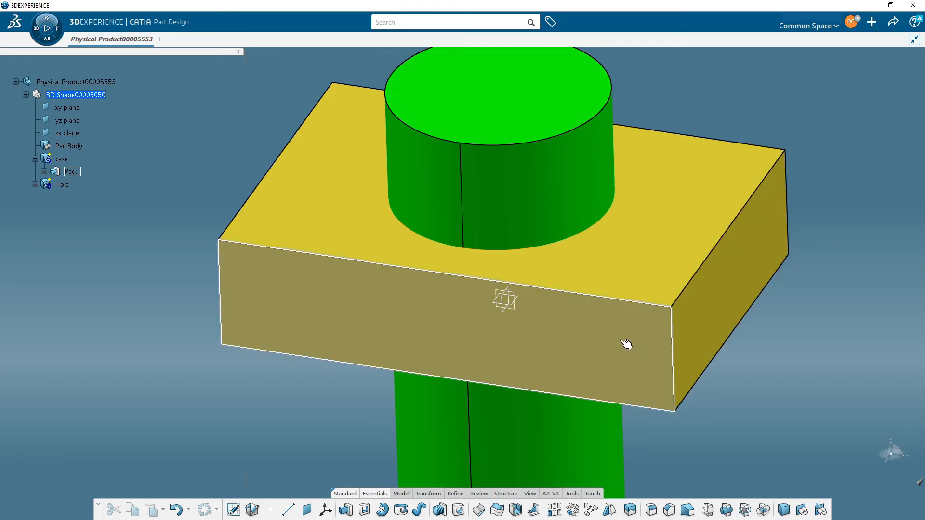
middle_click_drag(547, 344, 522, 324)
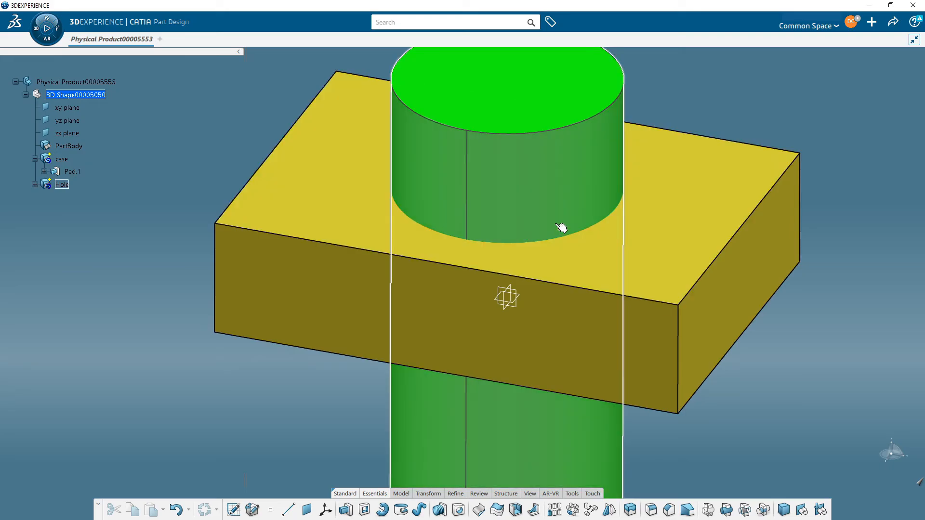
middle_click_drag(531, 237, 495, 256, "ctrl")
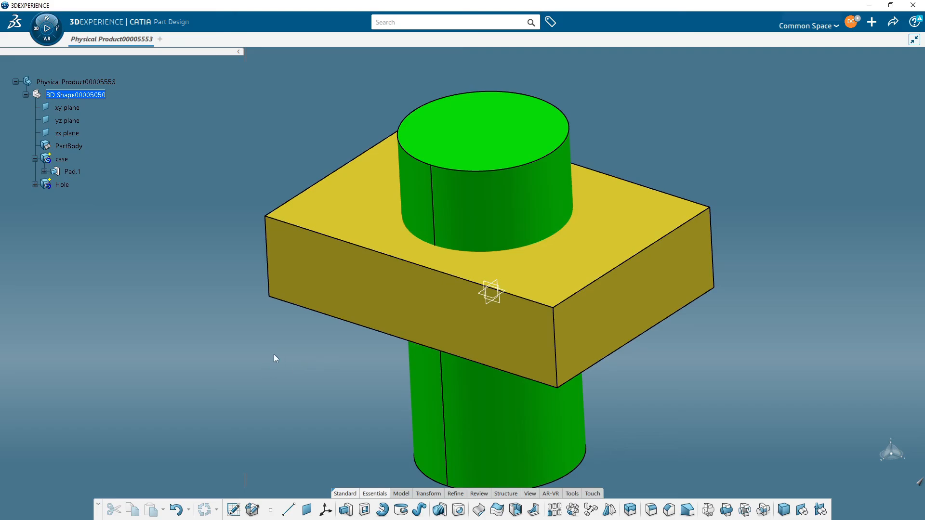
middle_click_drag(273, 353, 335, 362)
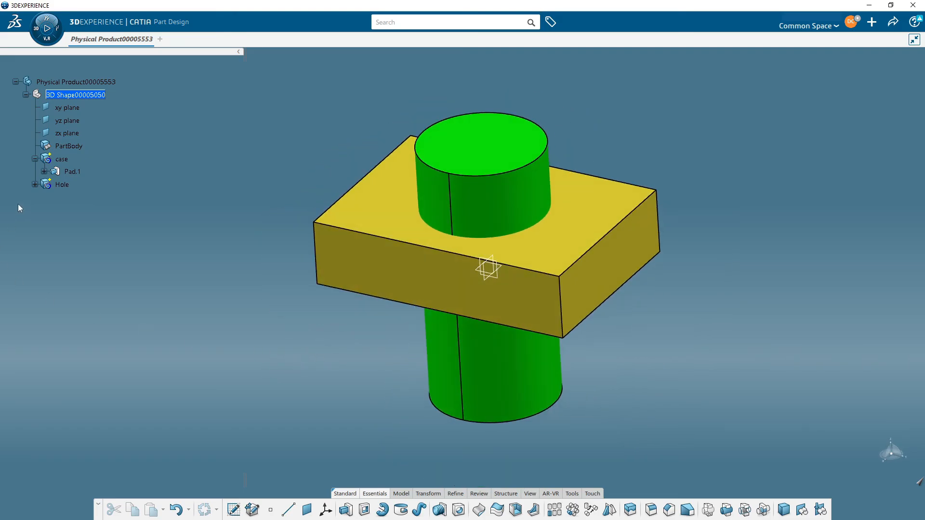
left_click(35, 185)
mouse_move(335, 326)
middle_mouse_down()
mouse_move(351, 326)
mouse_move(321, 324)
middle_mouse_up()
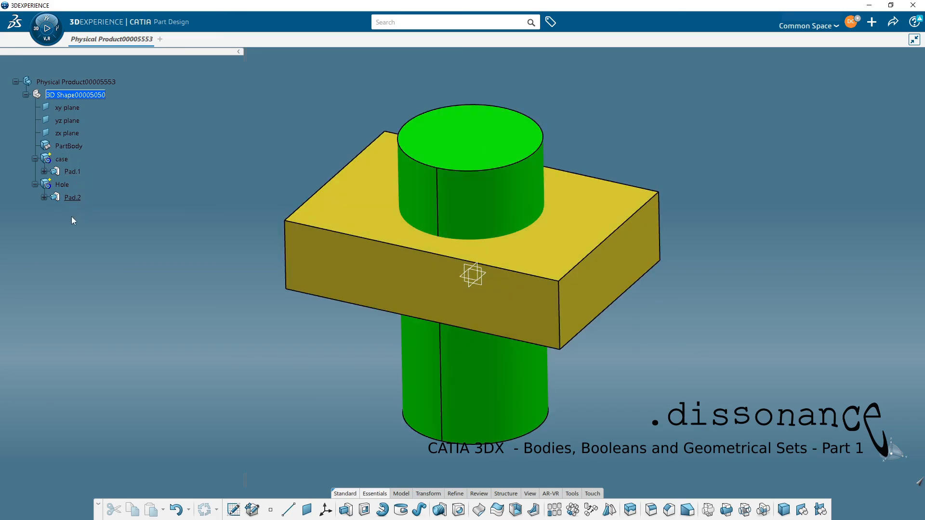
mouse_move(154, 256)
middle_mouse_down()
mouse_move(175, 264)
mouse_move(158, 265)
middle_mouse_up()
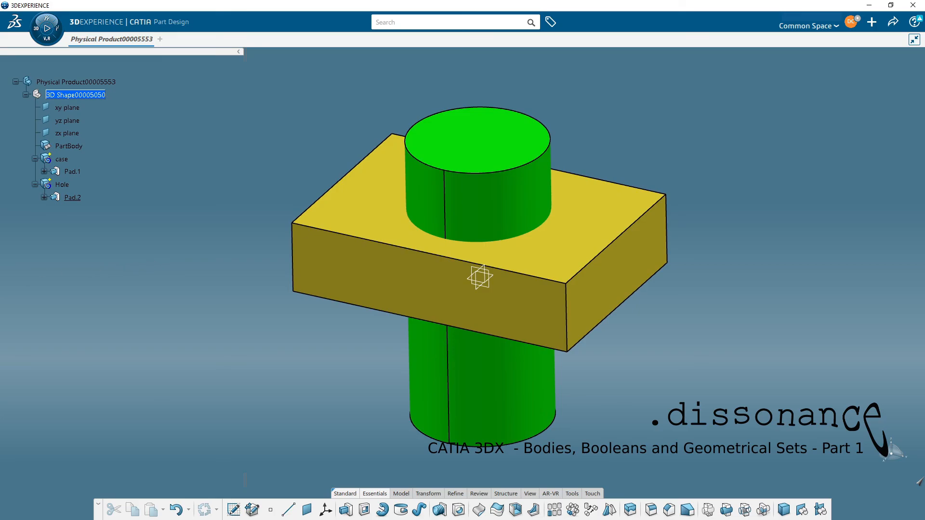